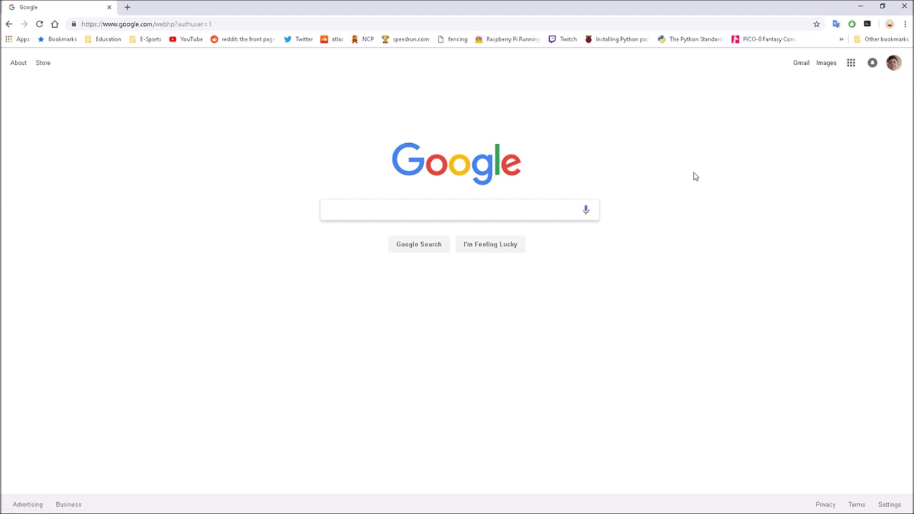
Search 'google play music' from Chrome's address bar to reach the Google Play Music home page.
left_click(532, 25)
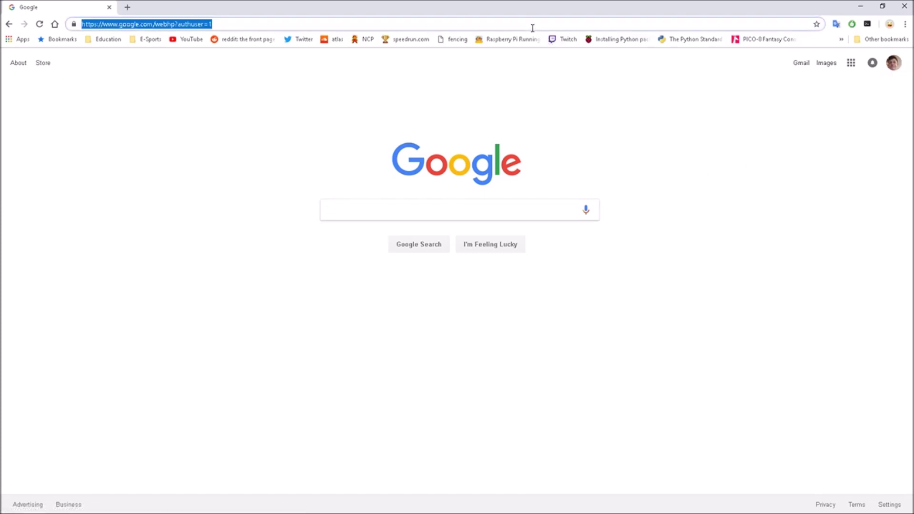
type("google")
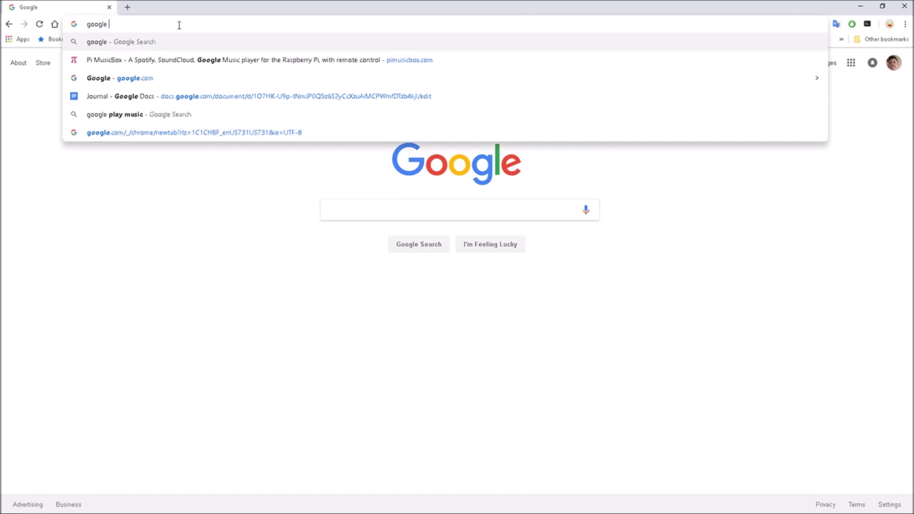
type("play")
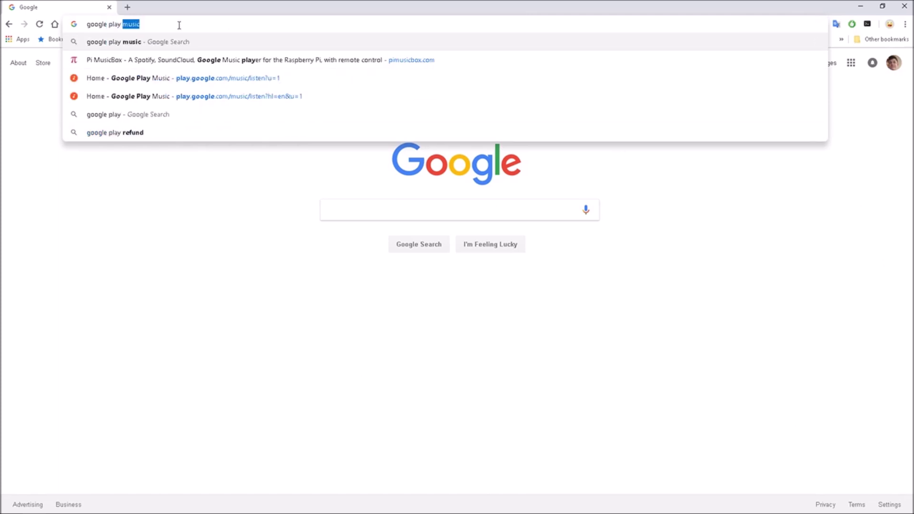
key("Return")
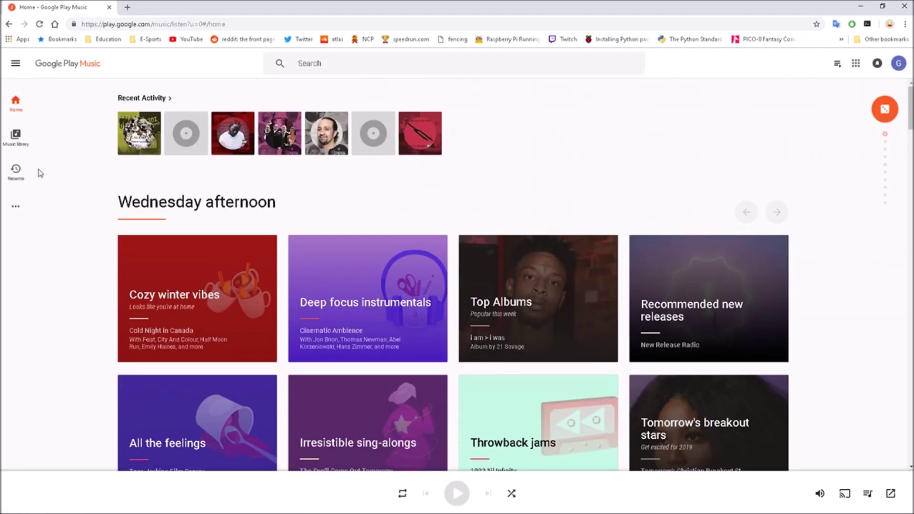
mouse_move(16, 137)
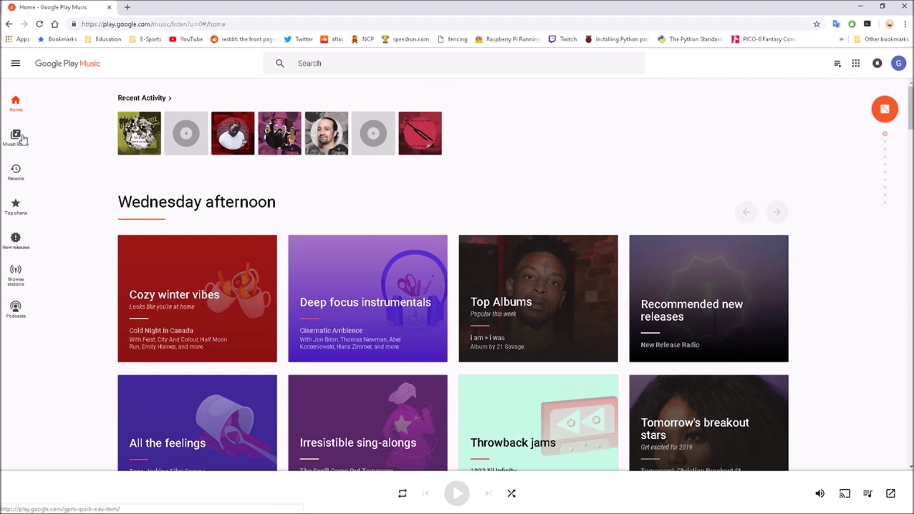
Open the library song list, select several songs including Blessings, Bonfire and Famous, then clear the selection.
left_click(16, 136)
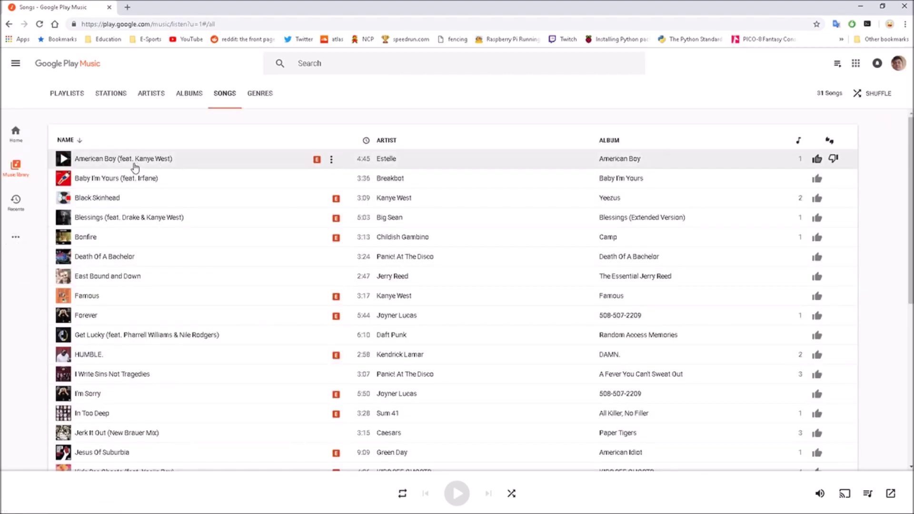
left_click(137, 165)
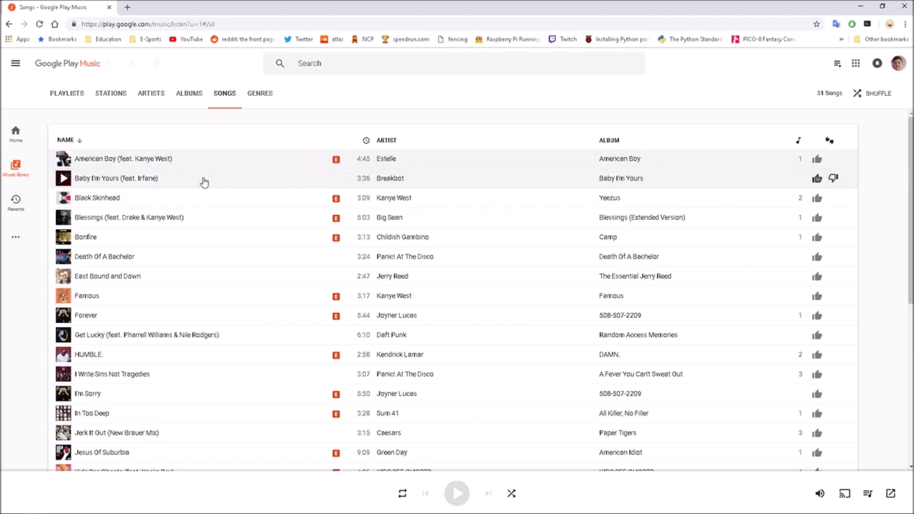
left_click(233, 202, "ctrl")
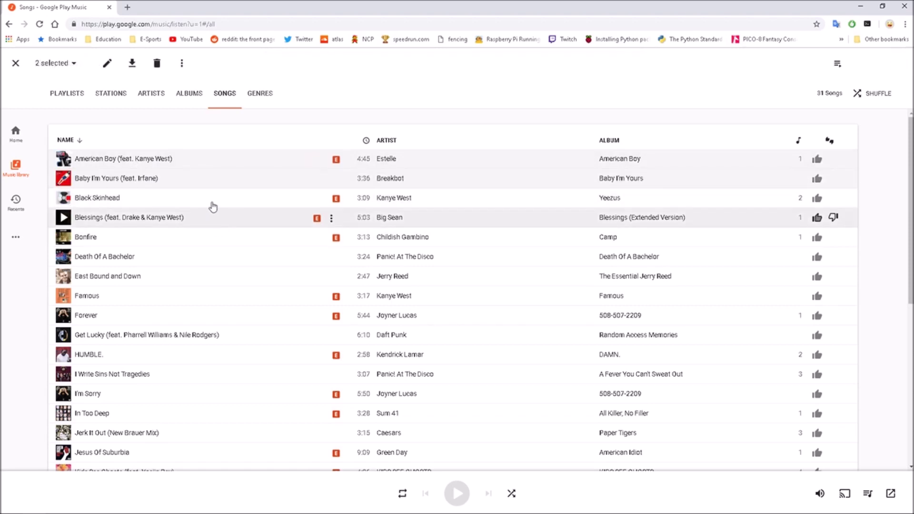
left_click(201, 219, "ctrl")
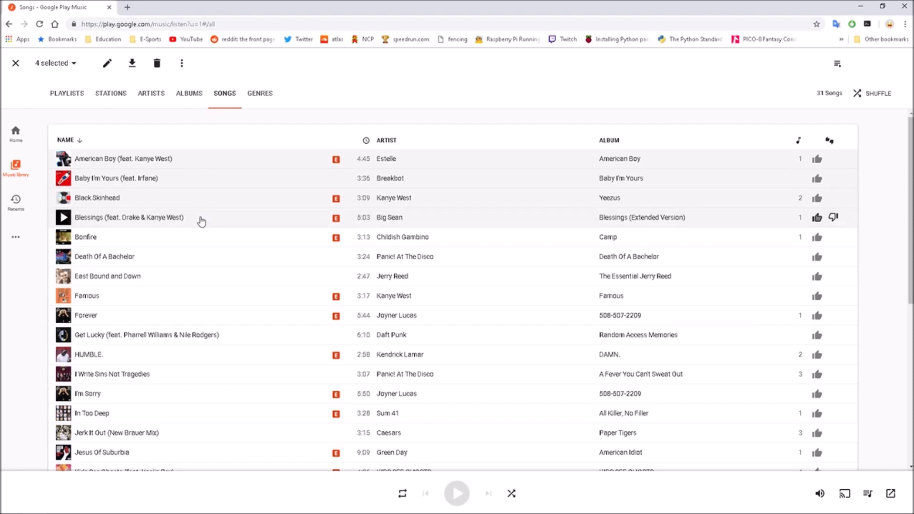
left_click(187, 237, "shift")
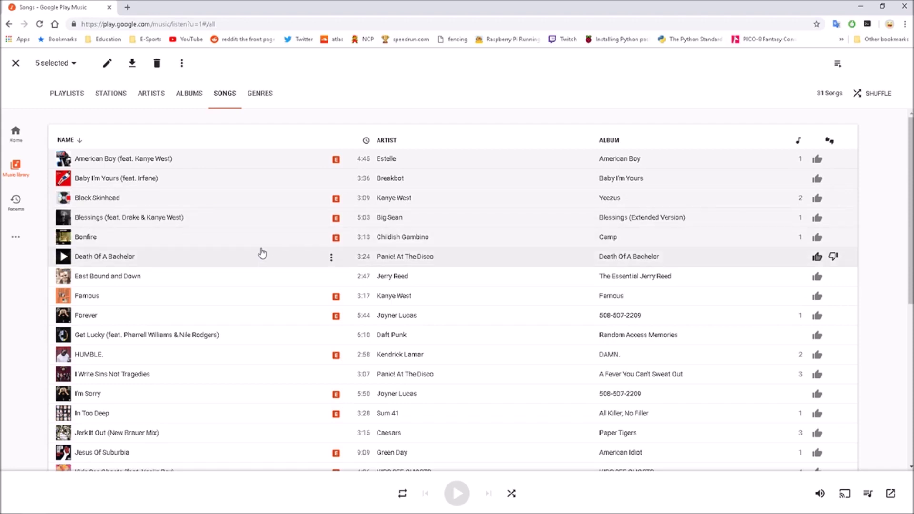
left_click(257, 296, "ctrl")
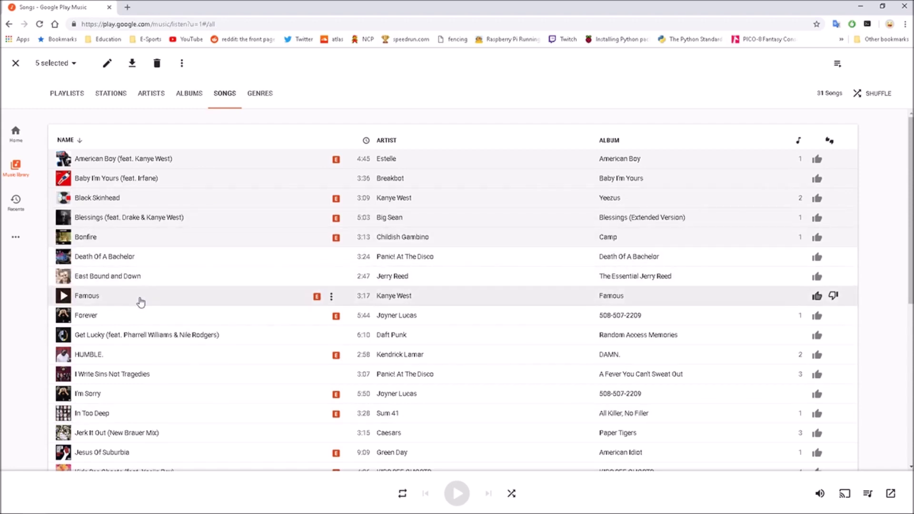
key("Escape")
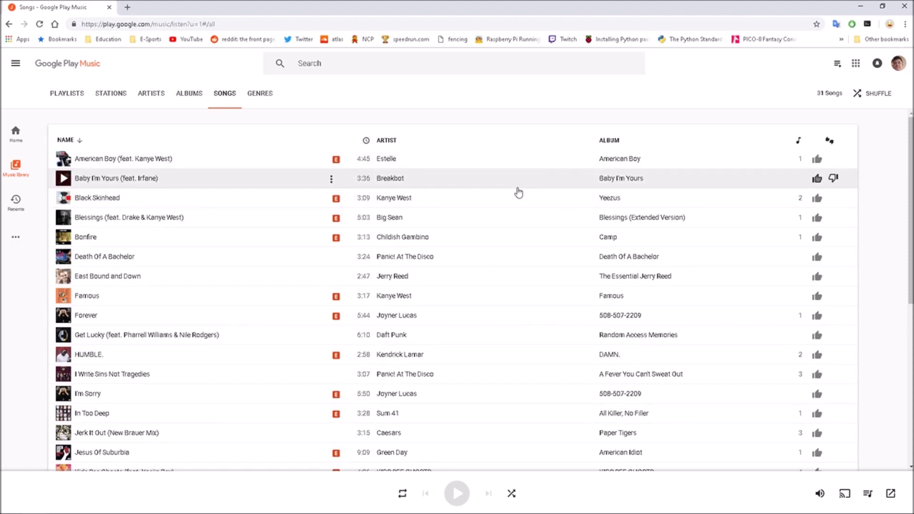
scroll(325, 243, "down", 3)
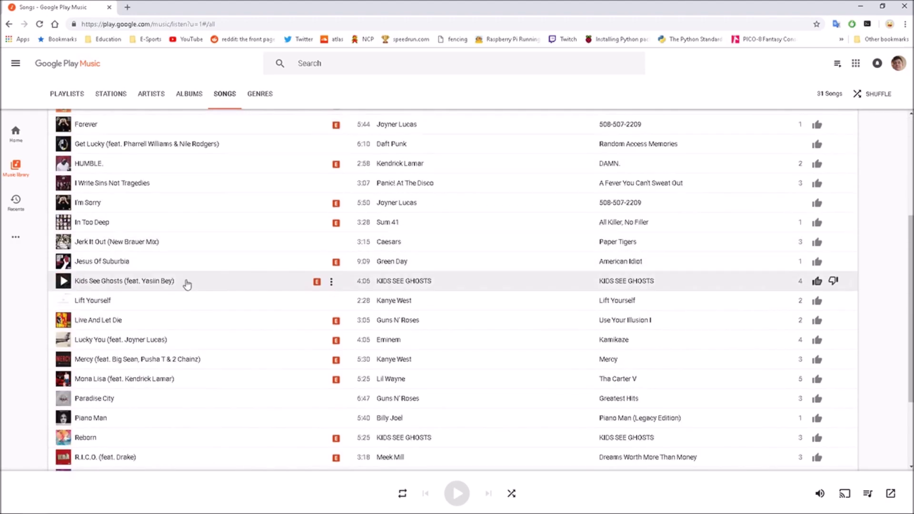
scroll(335, 336, "down", 1)
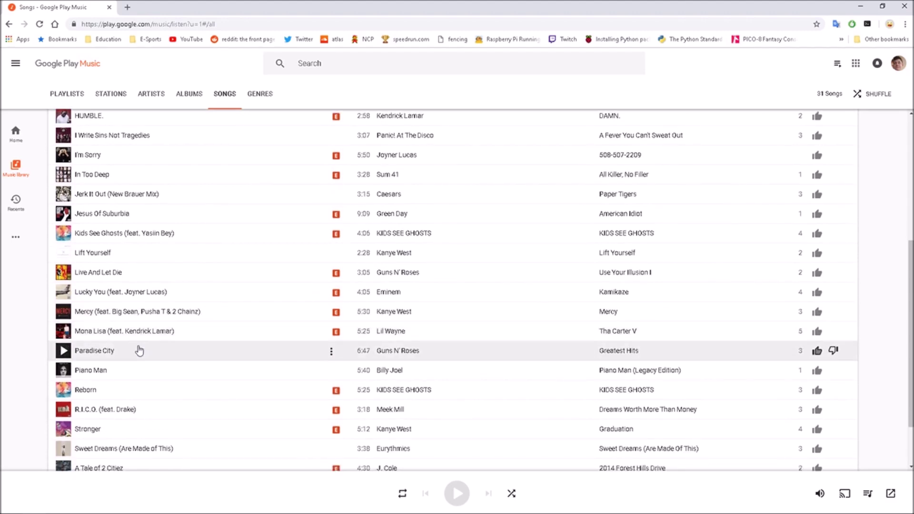
scroll(135, 358, "down", 2)
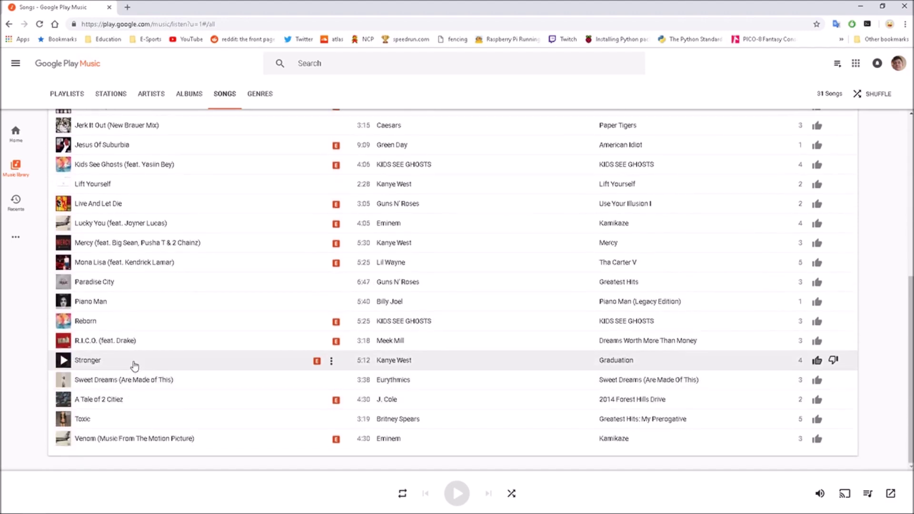
scroll(136, 286, "up", 3)
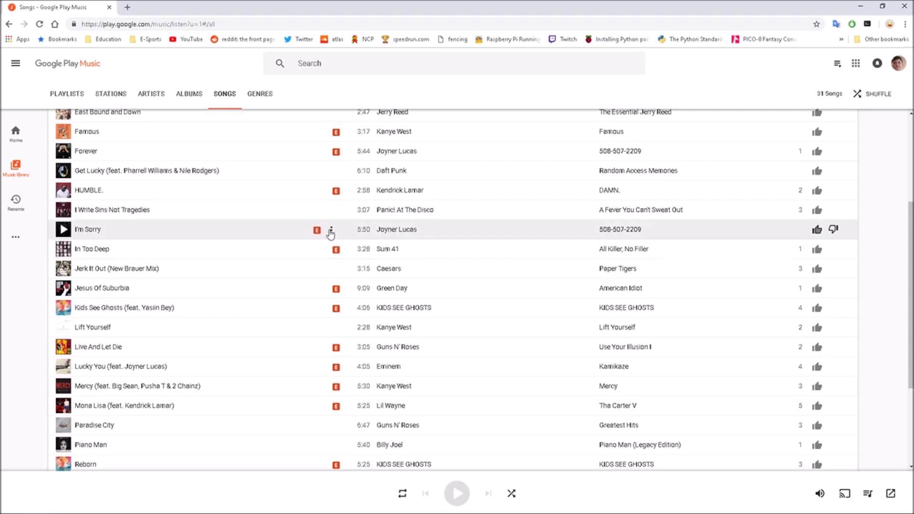
Open the options menu on Joyner Lucas's 'I'm Sorry' row.
left_click(330, 232)
Choose Download for 'I'm Sorry' and pick downloading directly instead of getting the app.
left_click(336, 228)
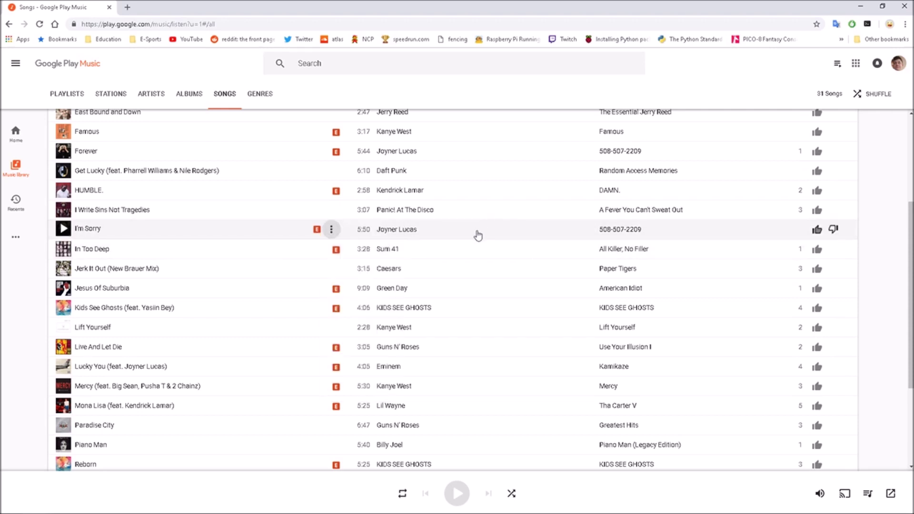
left_click(330, 232)
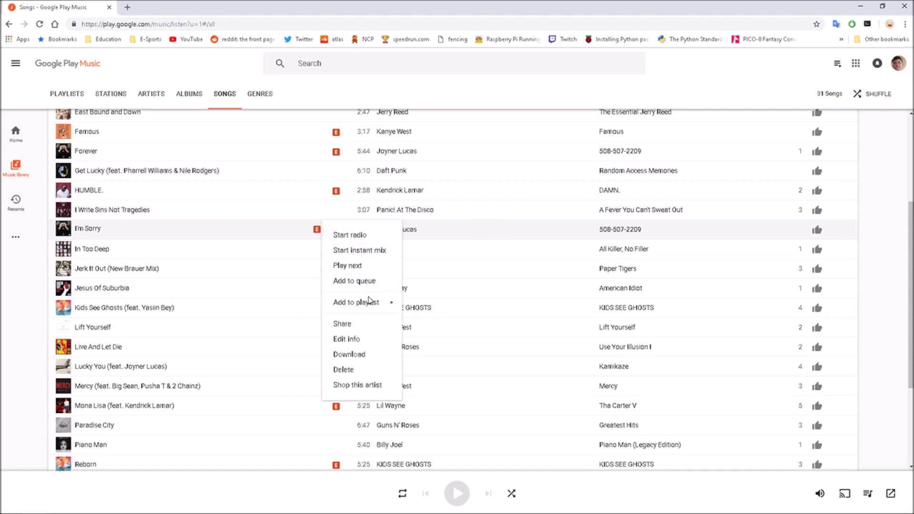
left_click(350, 354)
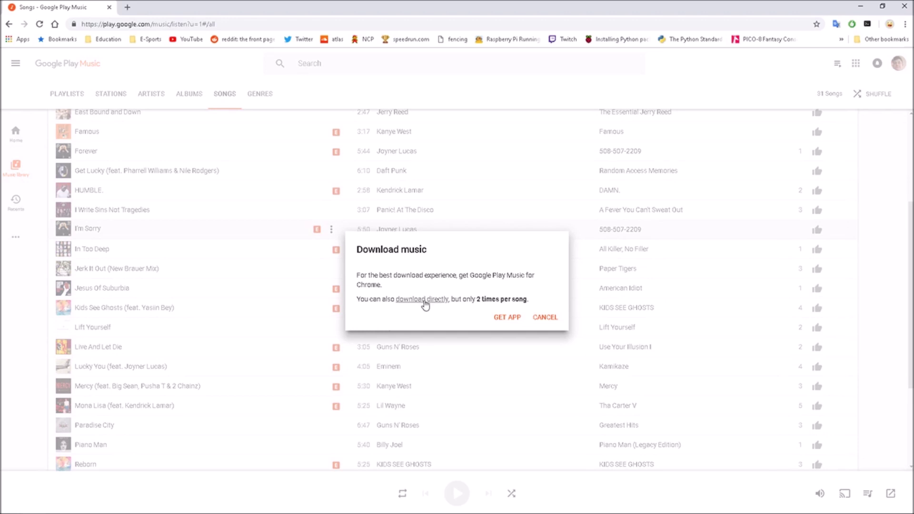
left_click(425, 301)
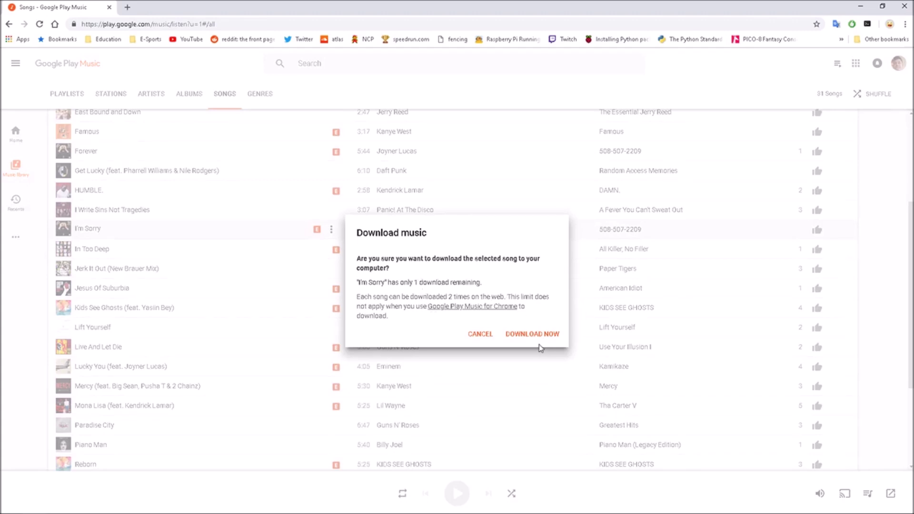
Confirm DOWNLOAD NOW so I'm Sorry.mp3 starts downloading in Chrome.
left_click(522, 336)
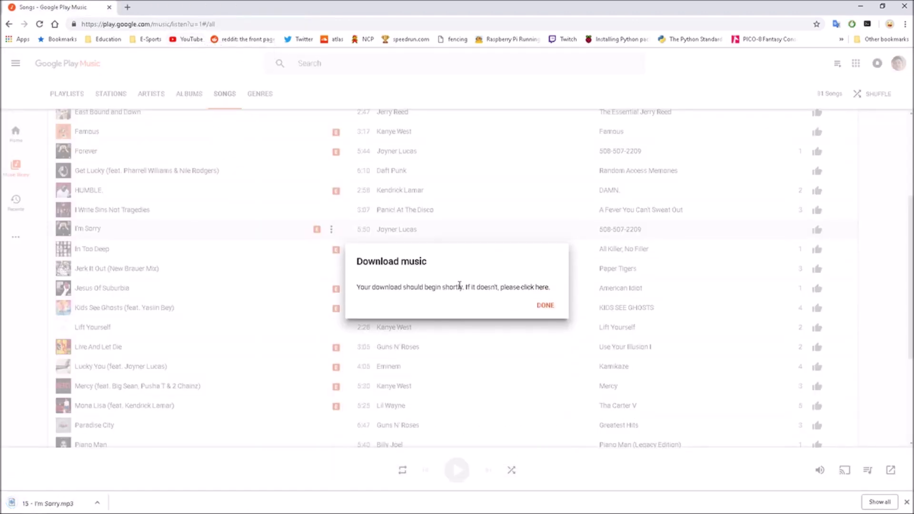
Close the Download music notice with DONE.
left_click(545, 307)
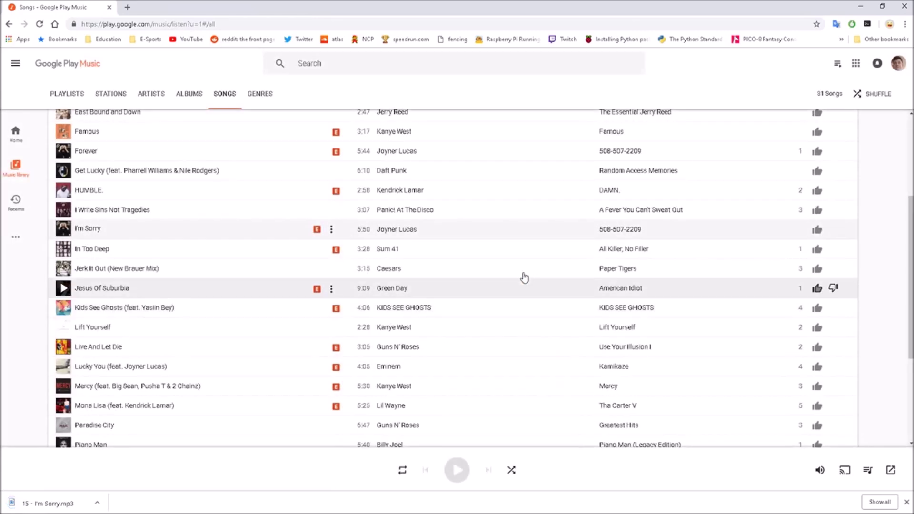